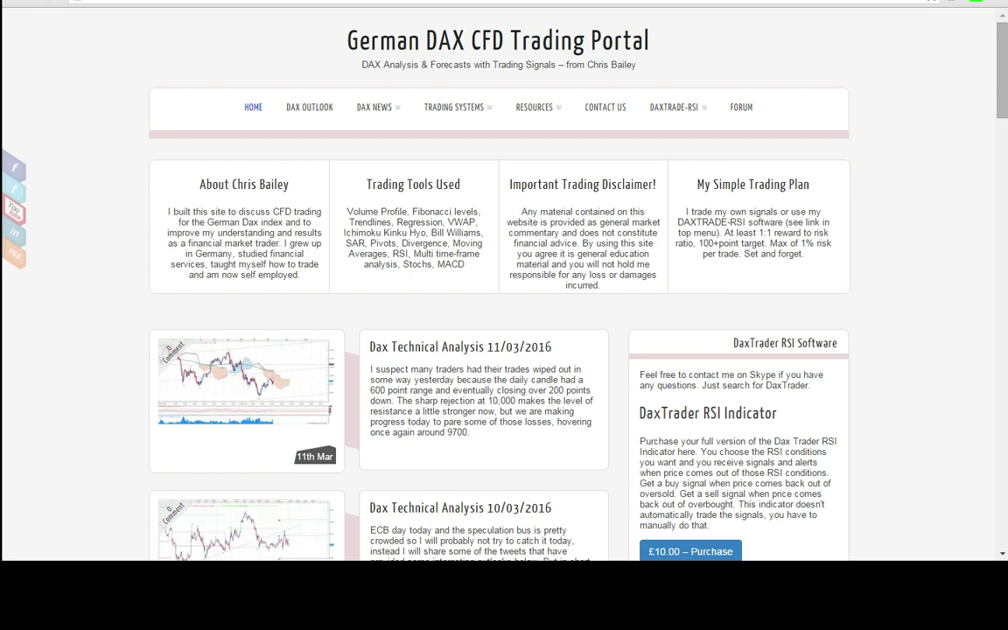
Look over the DaxTrader RSI software offers and the FXCM account section on the trading portal's home page
{"action": "mouse_move", "coordinate": [653, 144]}
{"action": "scroll", "coordinate": [759, 450], "scroll_direction": "down", "scroll_amount": 5}
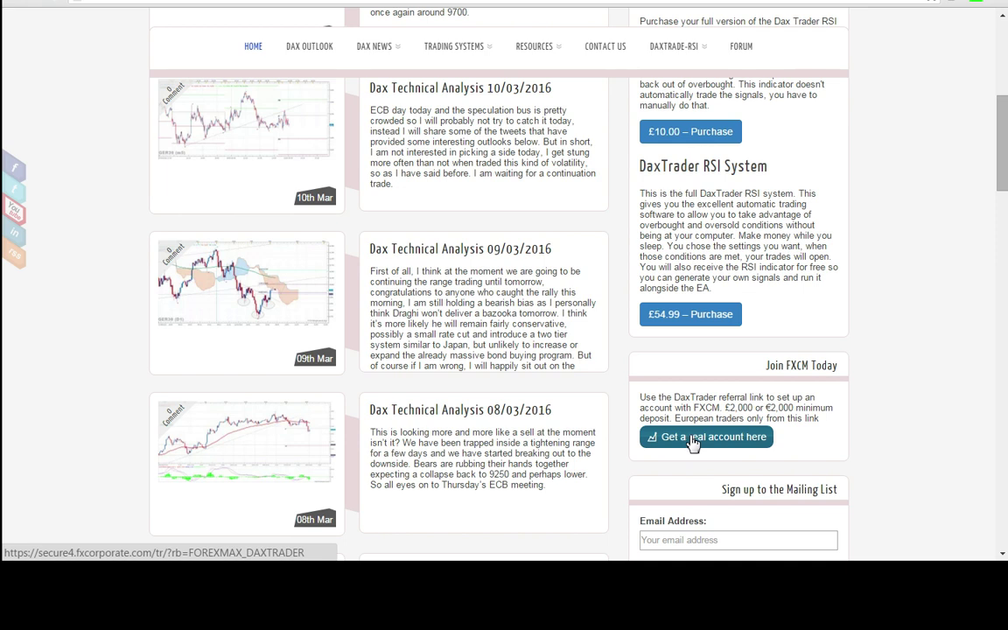
{"action": "scroll", "coordinate": [782, 394], "scroll_direction": "up", "scroll_amount": 2}
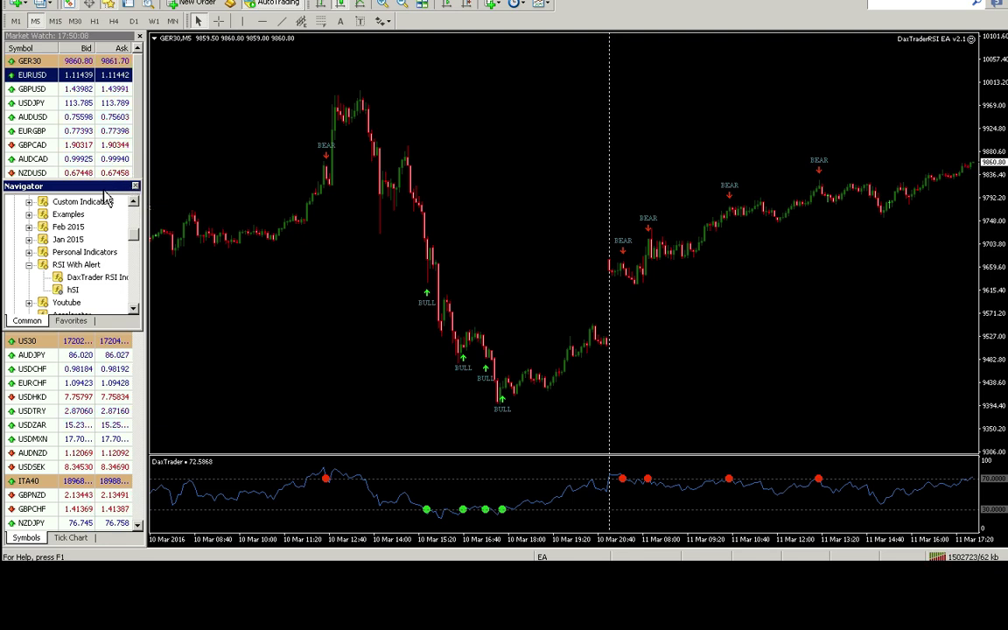
In MetaTrader 4, dock the Navigator below the Market Watch list and set the Strategy Tester period to M15
{"action": "left_click_drag", "start_coordinate": [124, 186], "coordinate": [78, 442]}
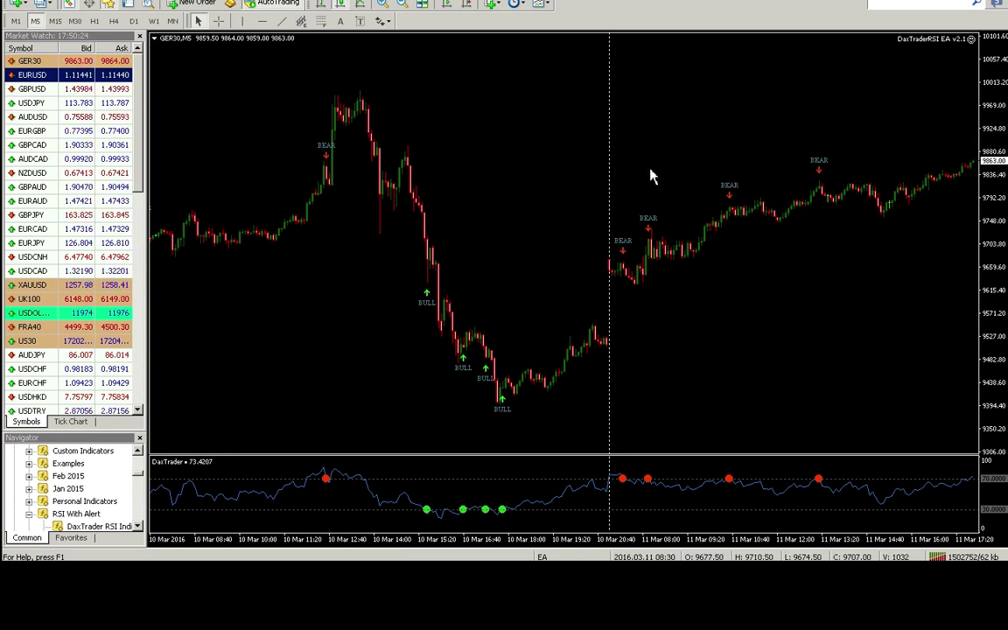
{"action": "key", "text": "ctrl+r"}
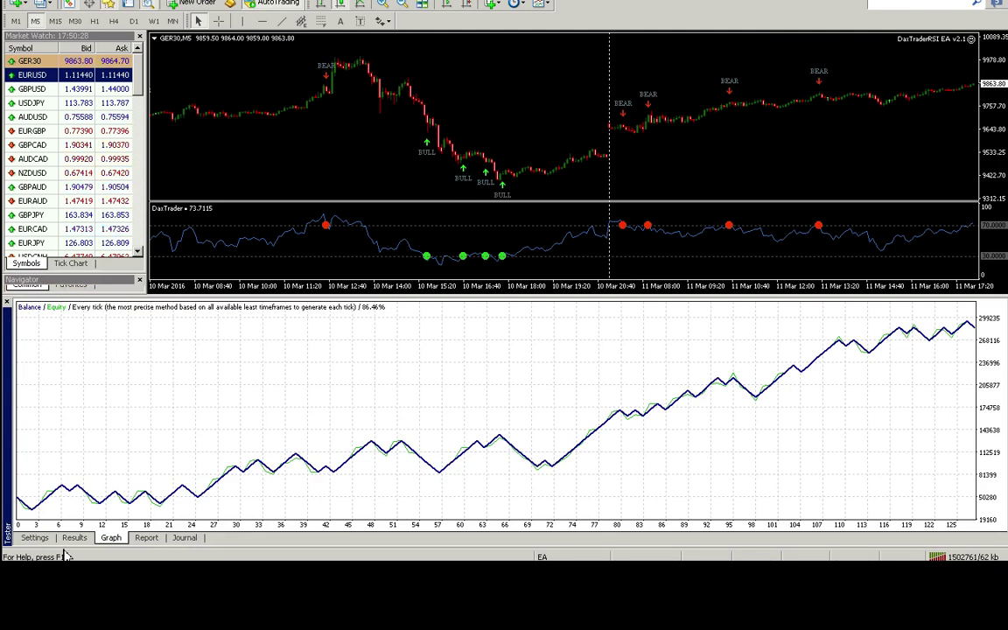
{"action": "left_click", "coordinate": [35, 537]}
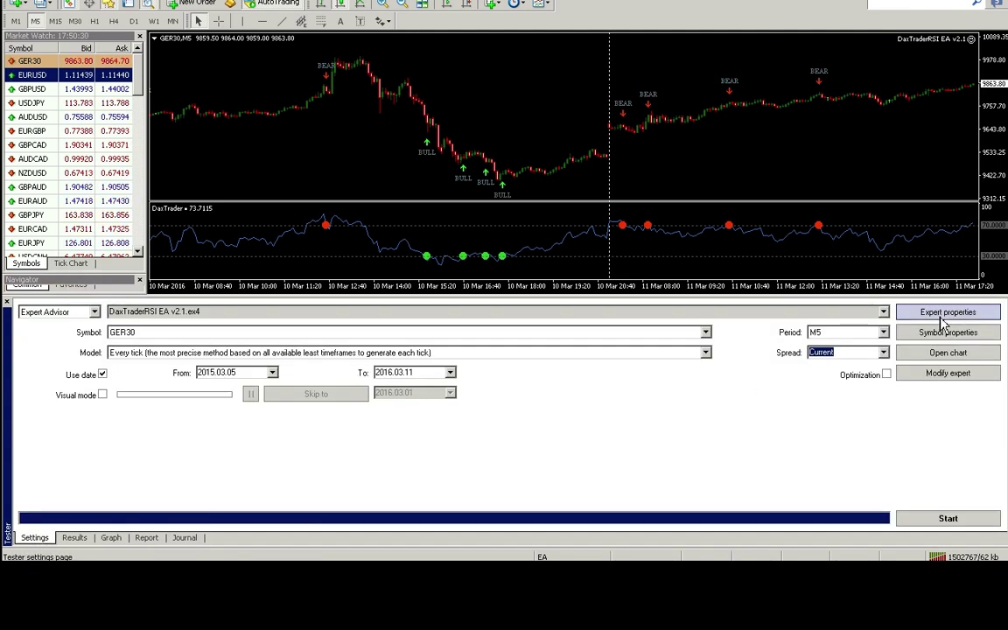
{"action": "left_click", "coordinate": [884, 335]}
{"action": "left_click", "coordinate": [816, 362]}
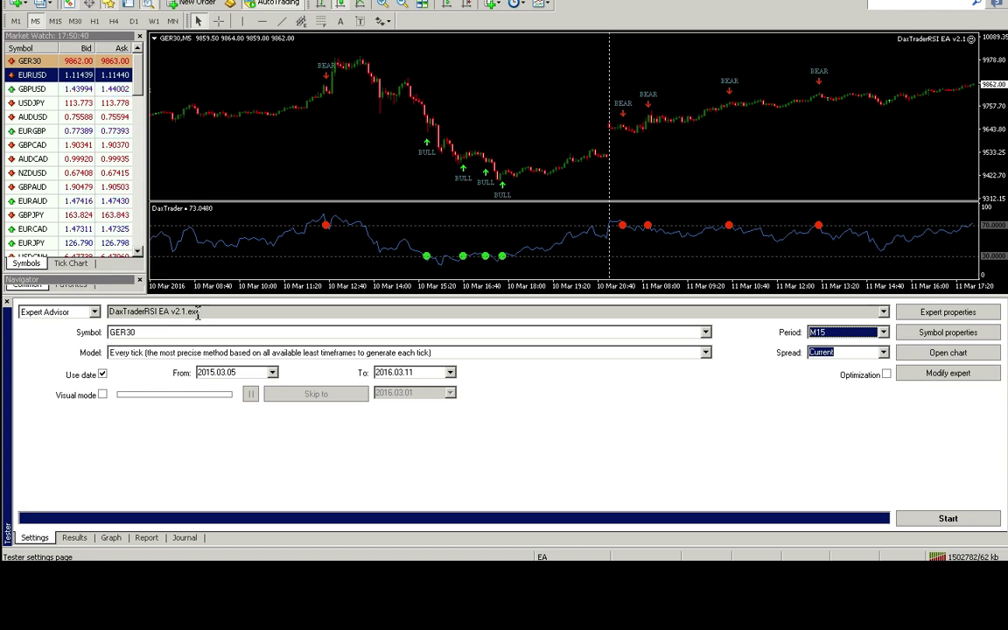
In the expert properties, set the RSI period to 10, the overbought level to 79 and the oversold level to 21
{"action": "left_click", "coordinate": [947, 312]}
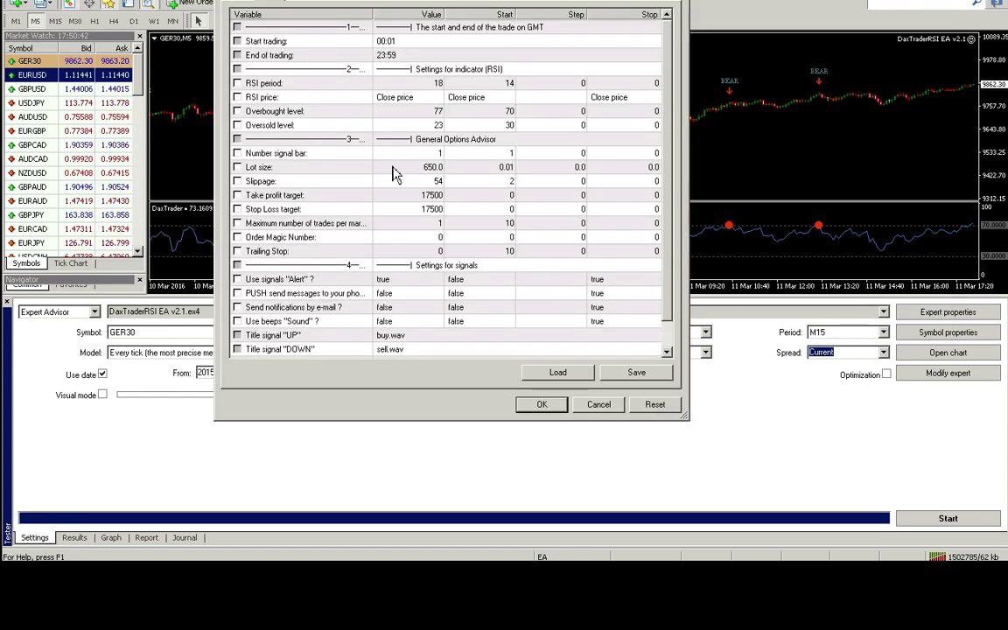
{"action": "double_click", "coordinate": [391, 83]}
{"action": "type", "text": "10"}
{"action": "double_click", "coordinate": [433, 114]}
{"action": "type", "text": "79"}
{"action": "double_click", "coordinate": [435, 125]}
{"action": "type", "text": "21"}
Set the take profit target to 20000 and the stop loss target to 5000, and apply the expert properties
{"action": "left_click", "coordinate": [428, 196]}
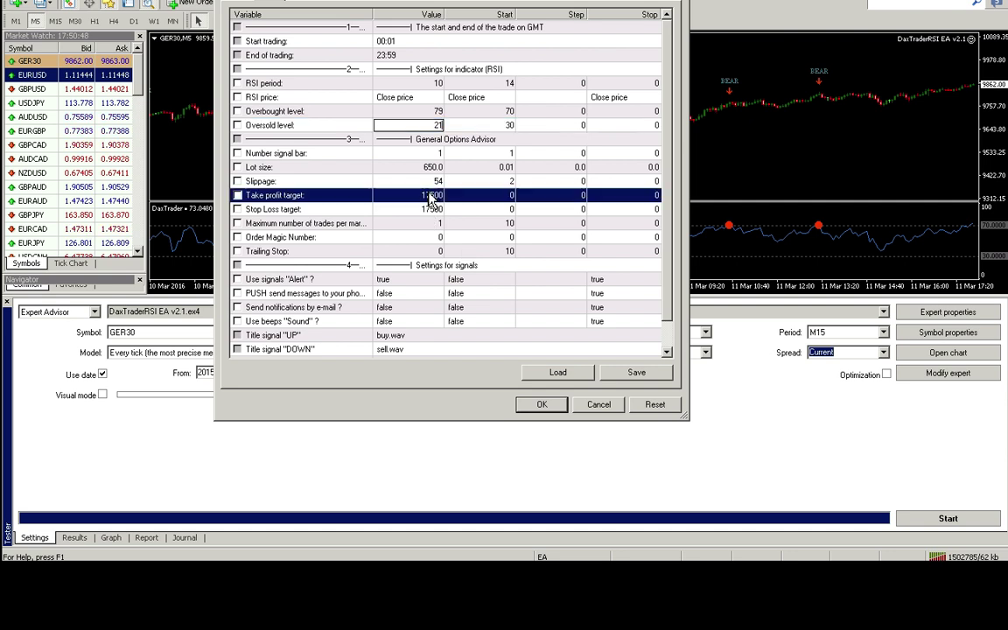
{"action": "double_click", "coordinate": [429, 196]}
{"action": "type", "text": "20000"}
{"action": "double_click", "coordinate": [429, 210]}
{"action": "type", "text": "5000"}
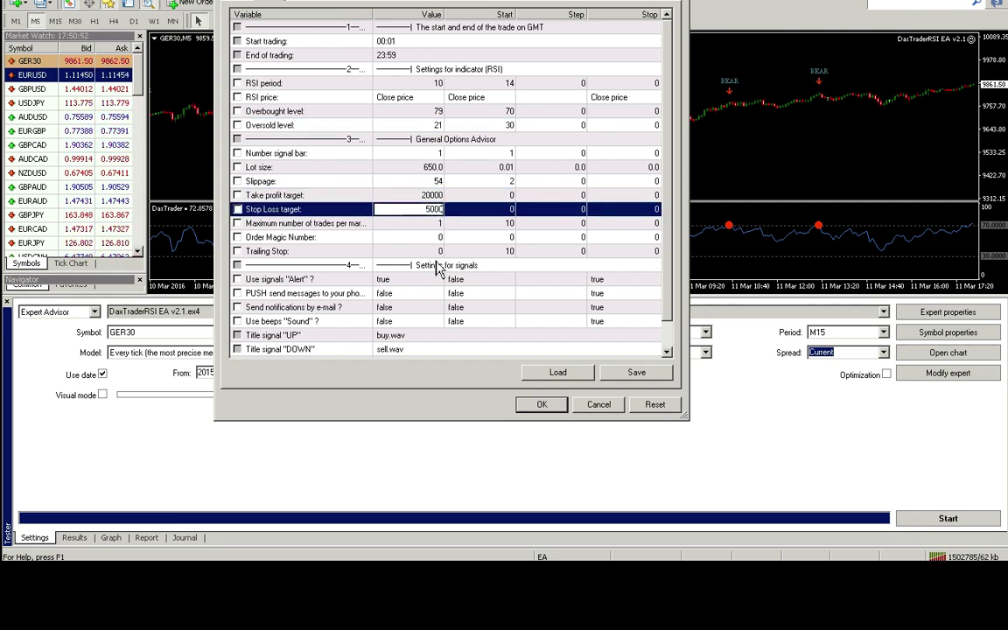
{"action": "key", "text": "BackSpace"}
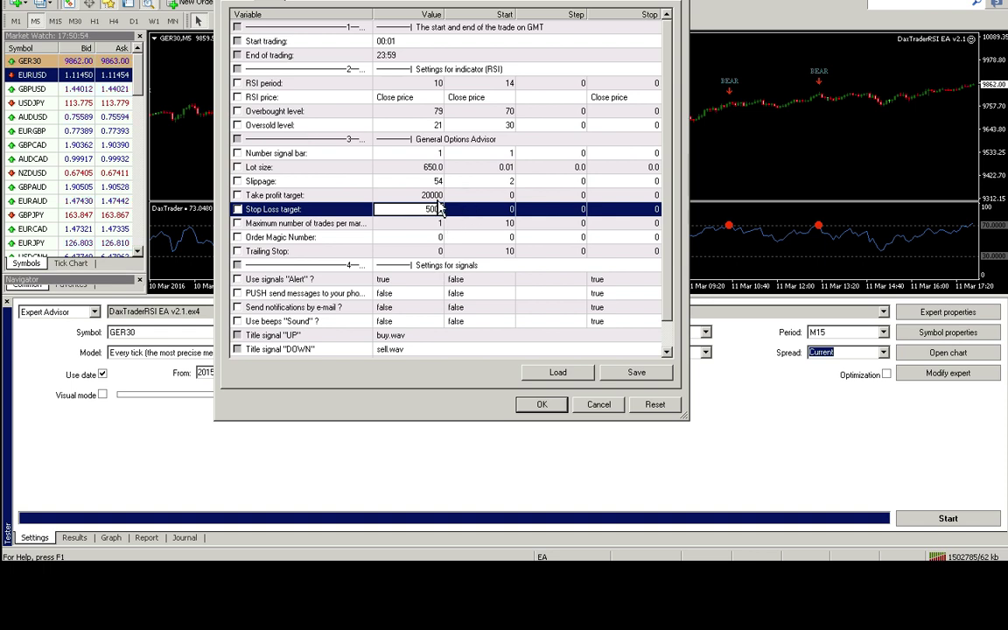
{"action": "type", "text": "0"}
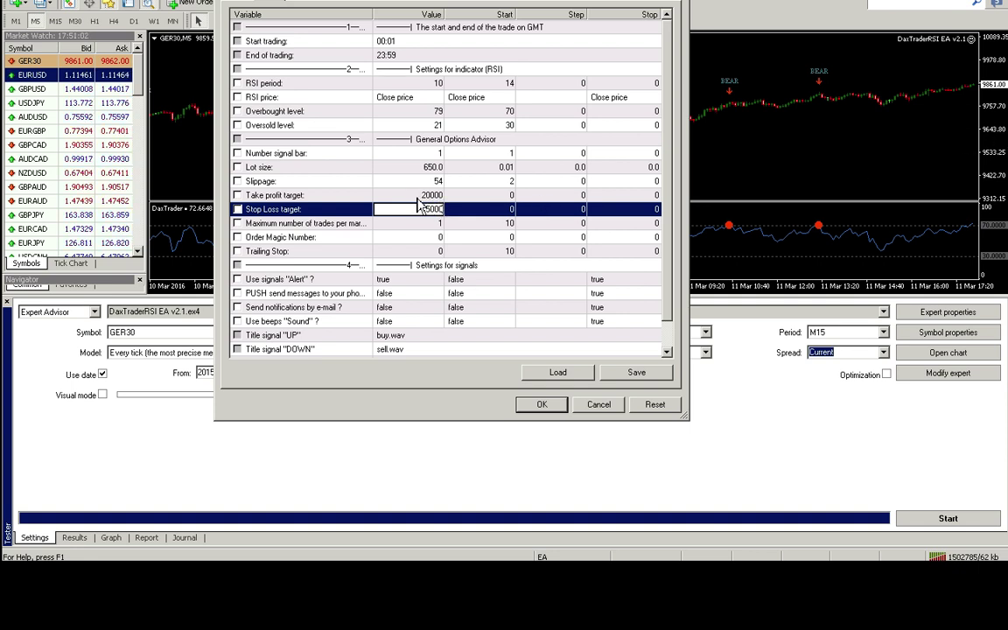
{"action": "left_click", "coordinate": [381, 194]}
{"action": "left_click", "coordinate": [541, 404]}
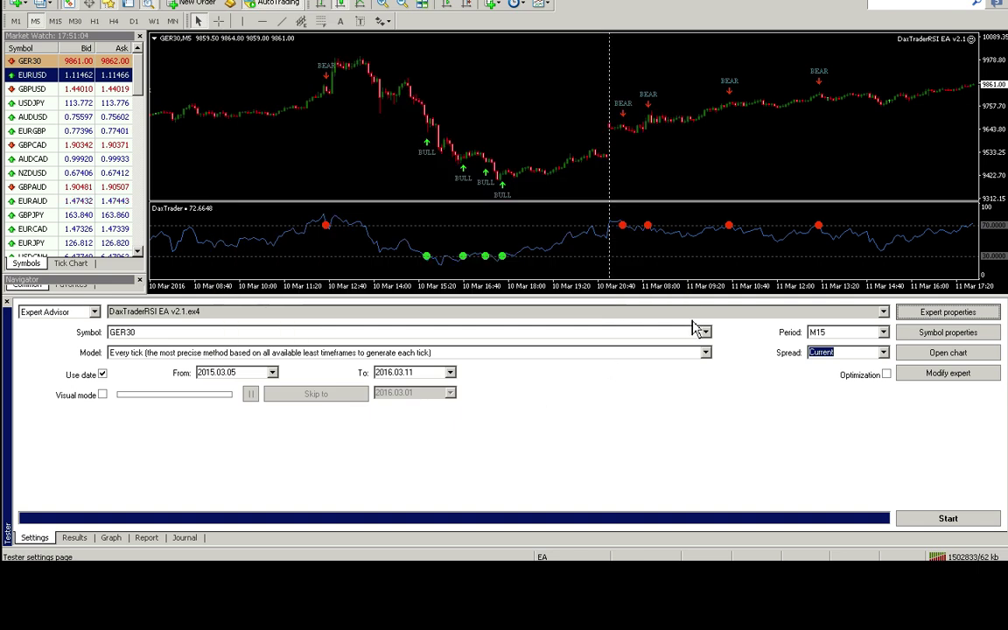
Run the GER30 backtest on M15 and review its balance graph, trade results and report
{"action": "left_click", "coordinate": [949, 518]}
{"action": "left_click", "coordinate": [111, 537]}
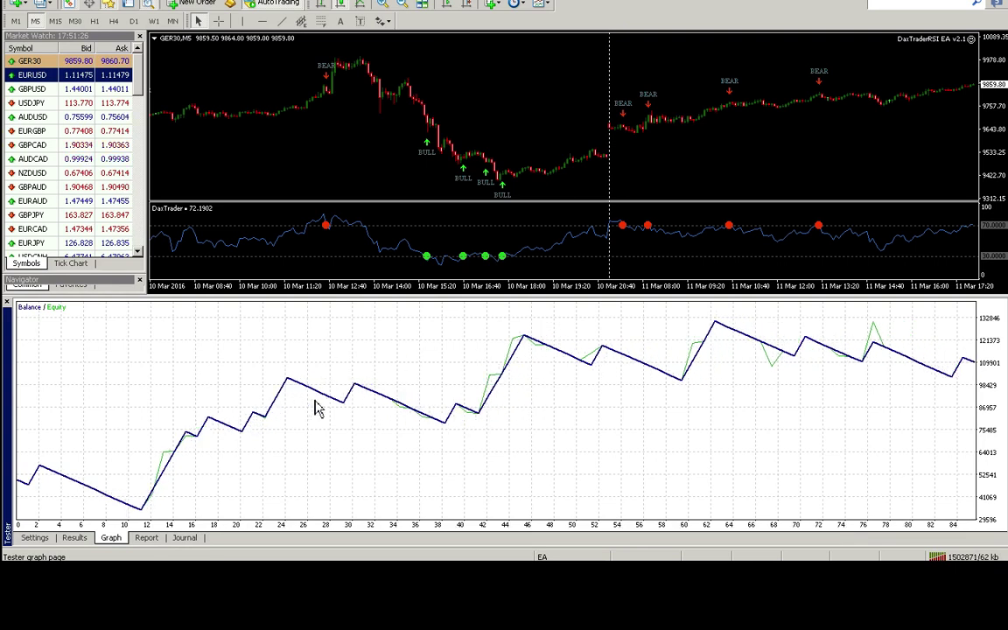
{"action": "left_click", "coordinate": [75, 538]}
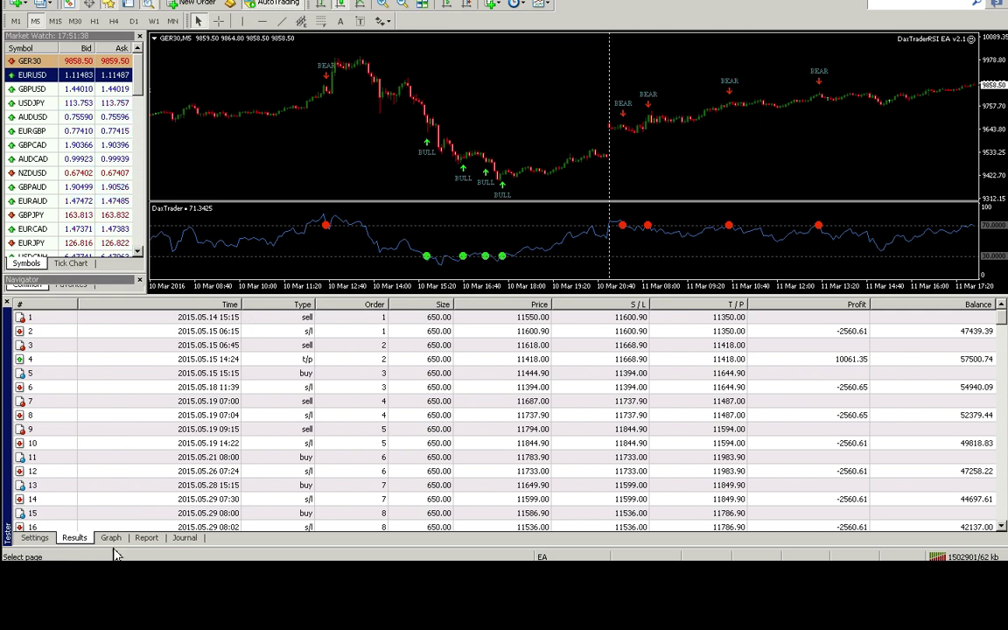
{"action": "left_click", "coordinate": [146, 537]}
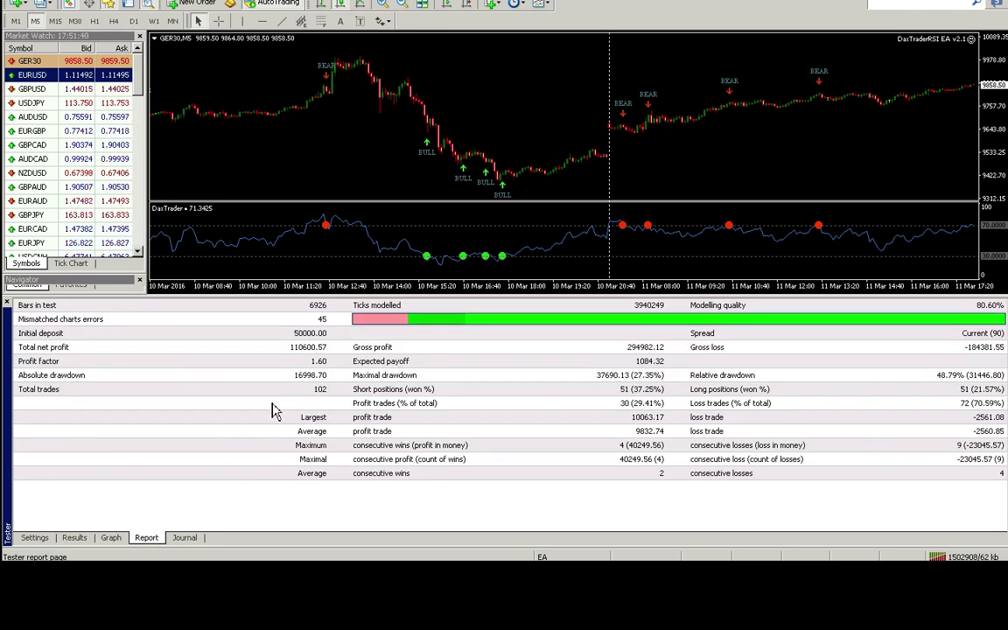
{"action": "left_click", "coordinate": [110, 537]}
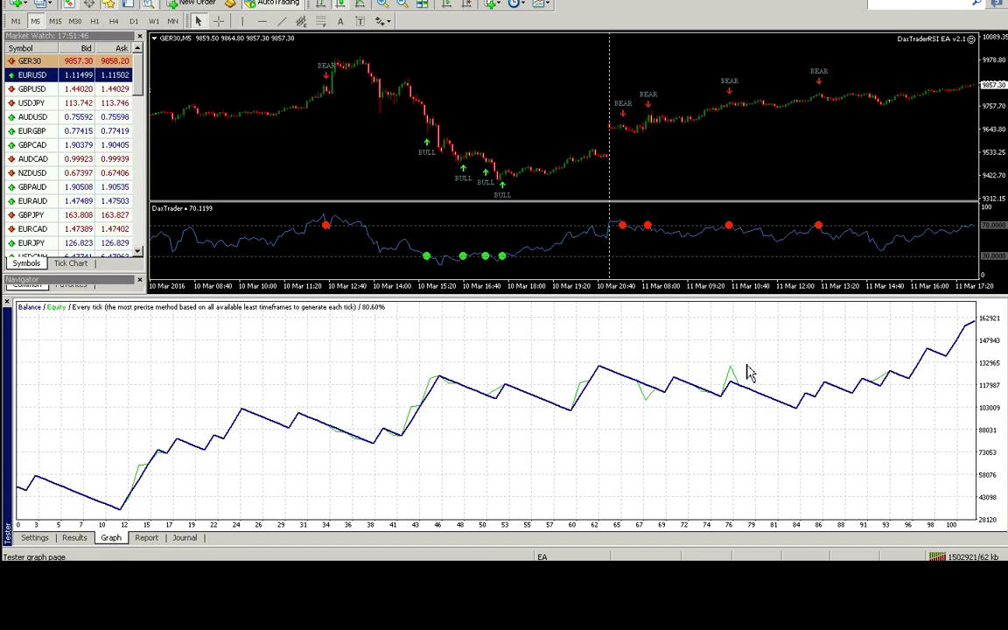
{"action": "left_click", "coordinate": [146, 537]}
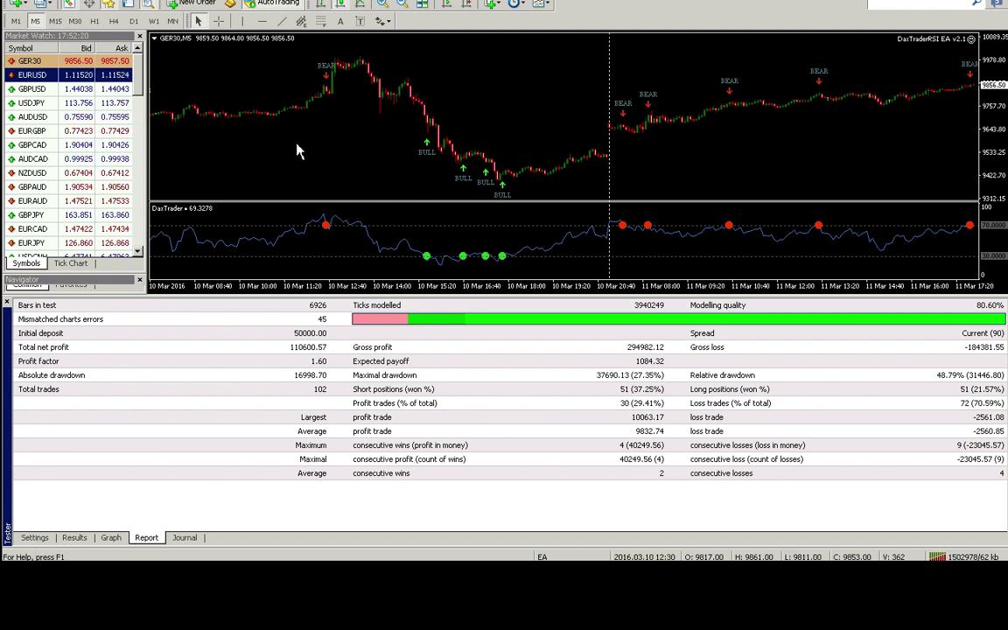
Set the Strategy Tester period to M5
{"action": "left_click", "coordinate": [35, 537]}
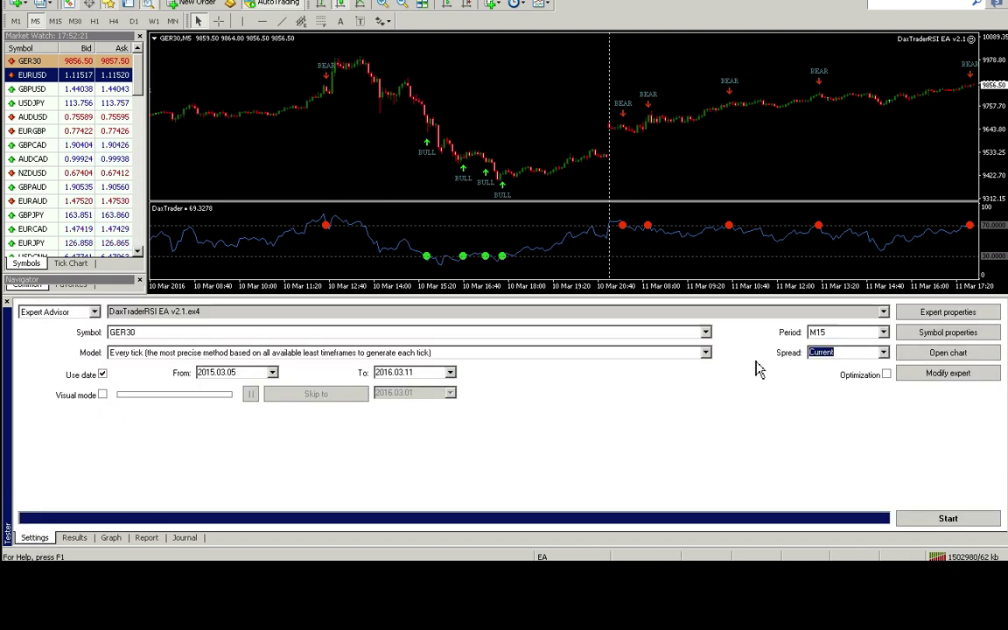
{"action": "left_click", "coordinate": [884, 332]}
{"action": "left_click", "coordinate": [827, 359]}
In the expert properties, set the RSI period to 18, the overbought level to 77 and the oversold level to 23
{"action": "left_click", "coordinate": [947, 311]}
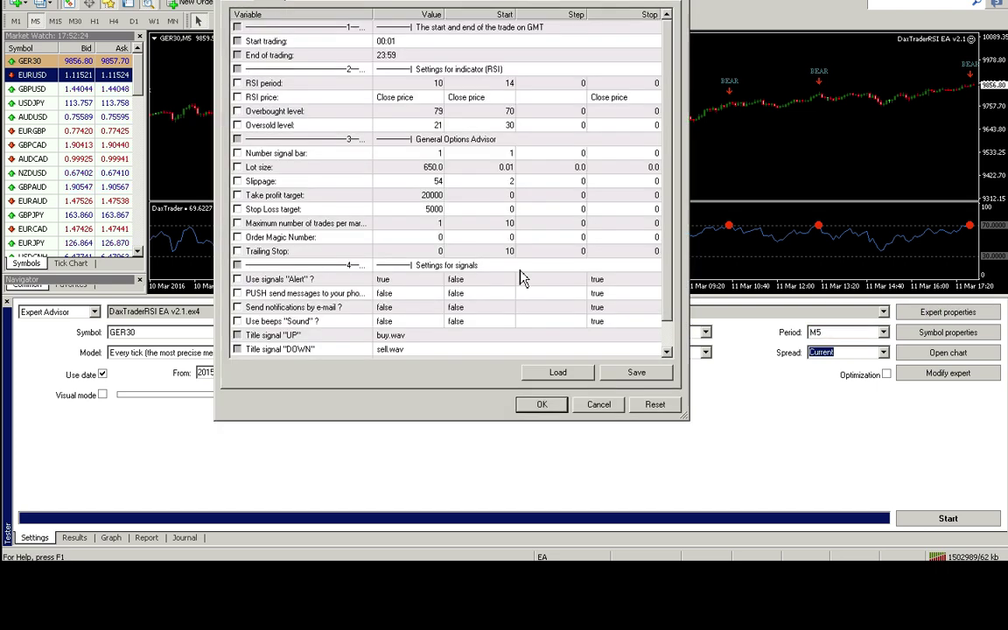
{"action": "left_click", "coordinate": [391, 83]}
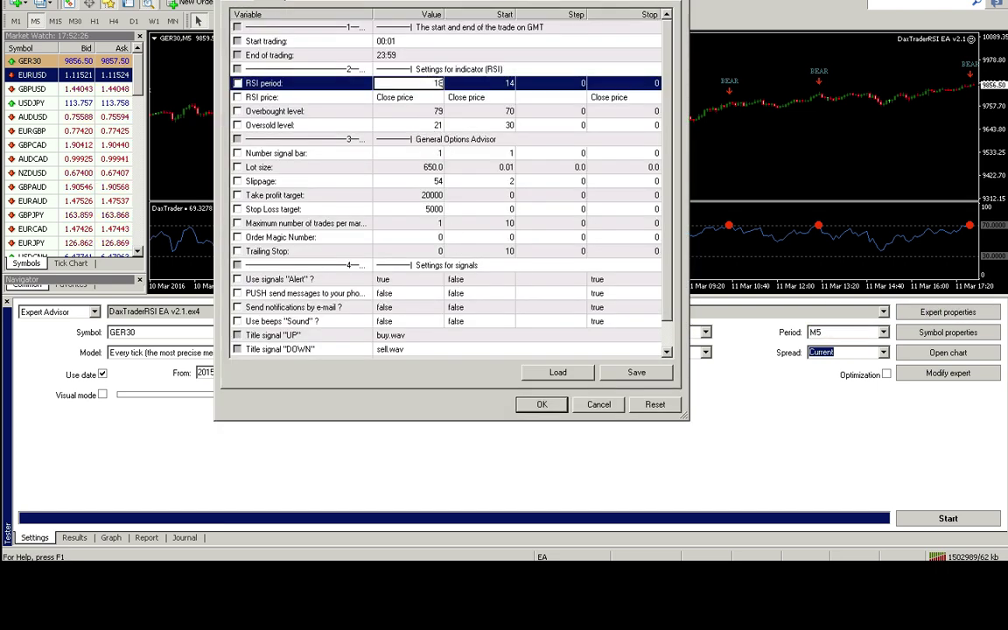
{"action": "left_click", "coordinate": [437, 112]}
{"action": "type", "text": "7"}
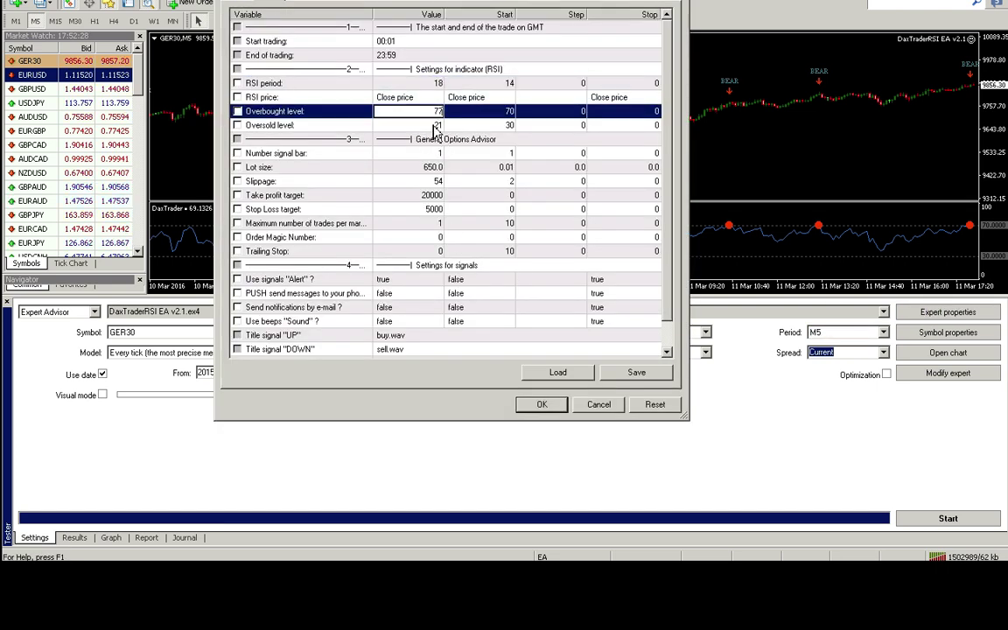
{"action": "type", "text": "7"}
{"action": "left_click", "coordinate": [435, 125]}
{"action": "type", "text": "23"}
Set both the take profit and stop loss targets to 17500 and apply the expert properties
{"action": "left_click", "coordinate": [389, 195]}
{"action": "type", "text": "17500"}
{"action": "left_click", "coordinate": [431, 212]}
{"action": "type", "text": "17500"}
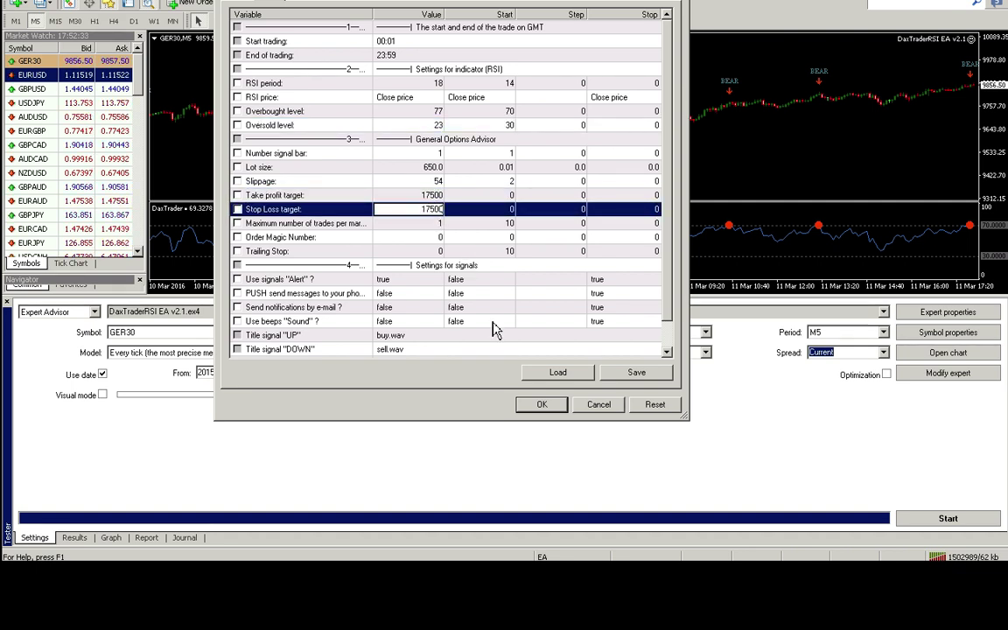
{"action": "left_click", "coordinate": [538, 408]}
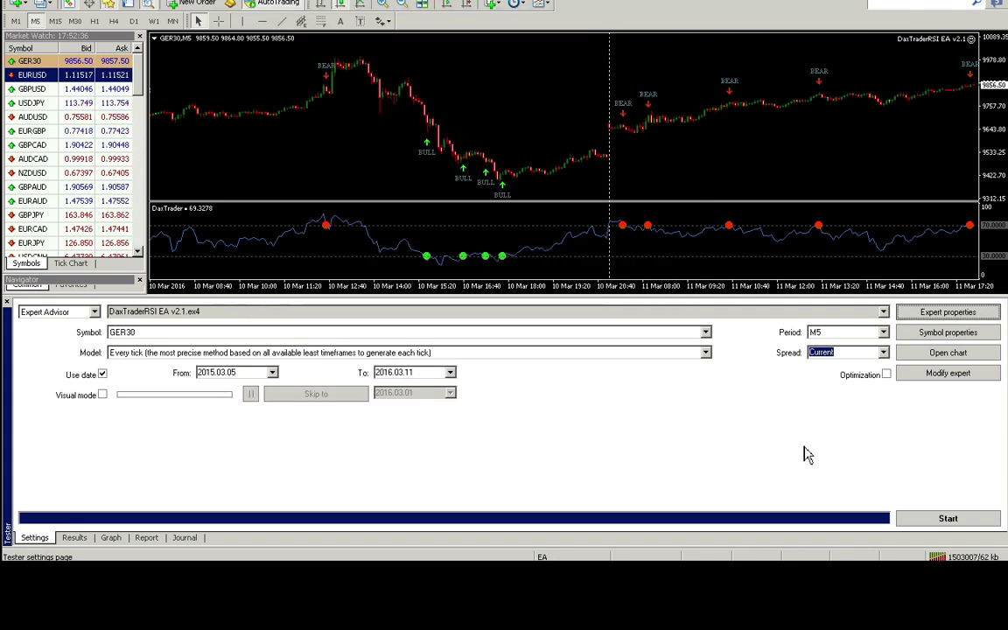
Run the GER30 backtest on M5 and review its balance graph, trade results and report
{"action": "left_click", "coordinate": [947, 518]}
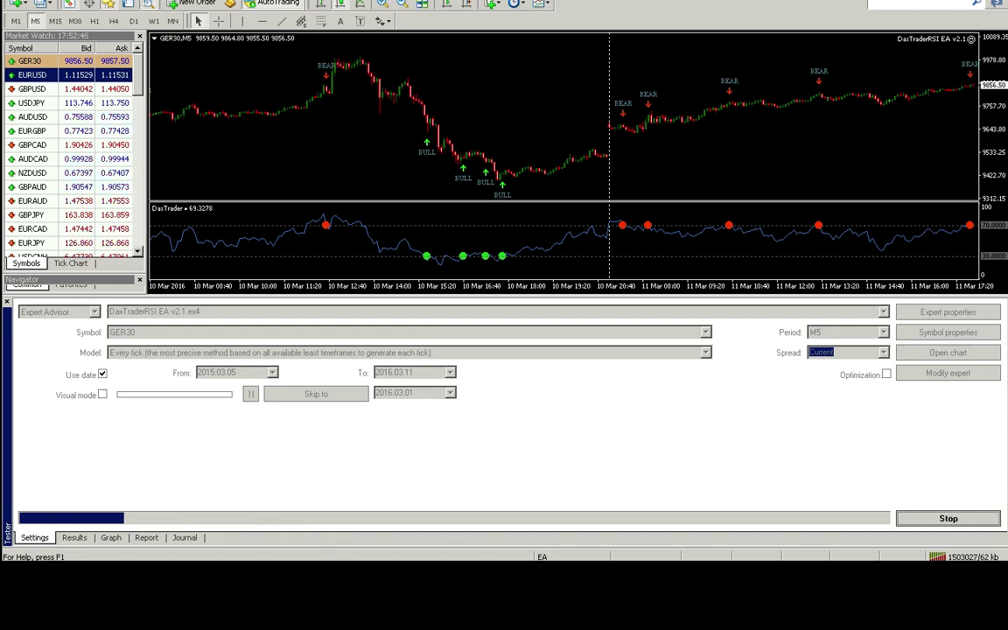
{"action": "left_click", "coordinate": [110, 538]}
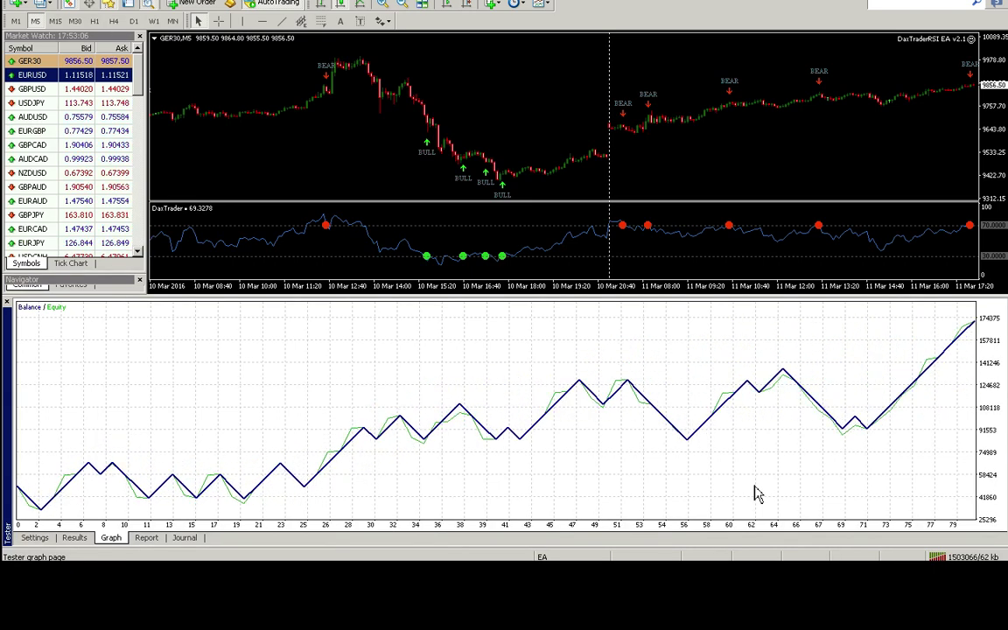
{"action": "left_click", "coordinate": [75, 537]}
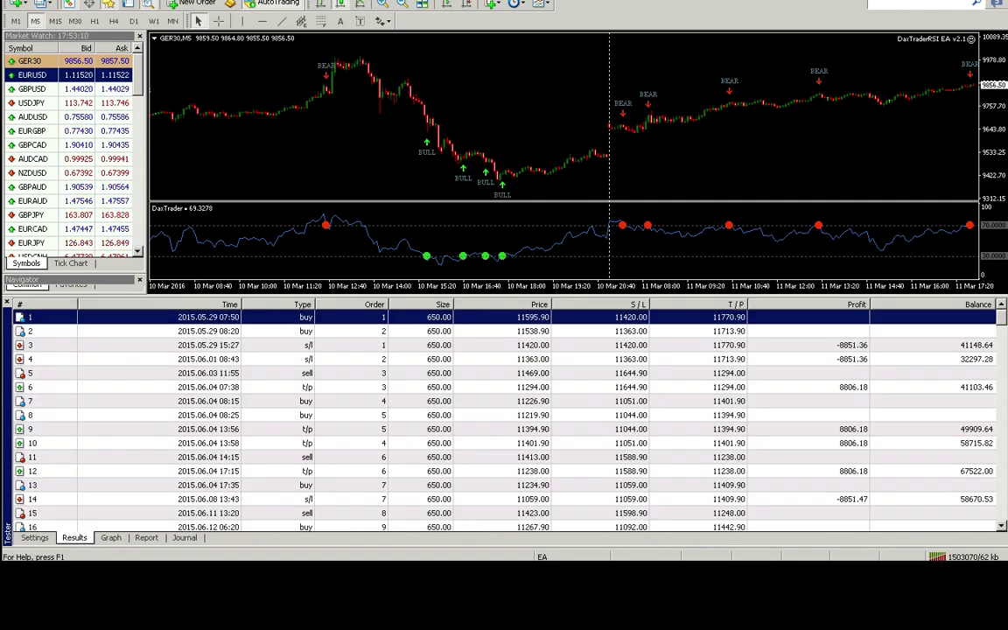
{"action": "left_click", "coordinate": [109, 537]}
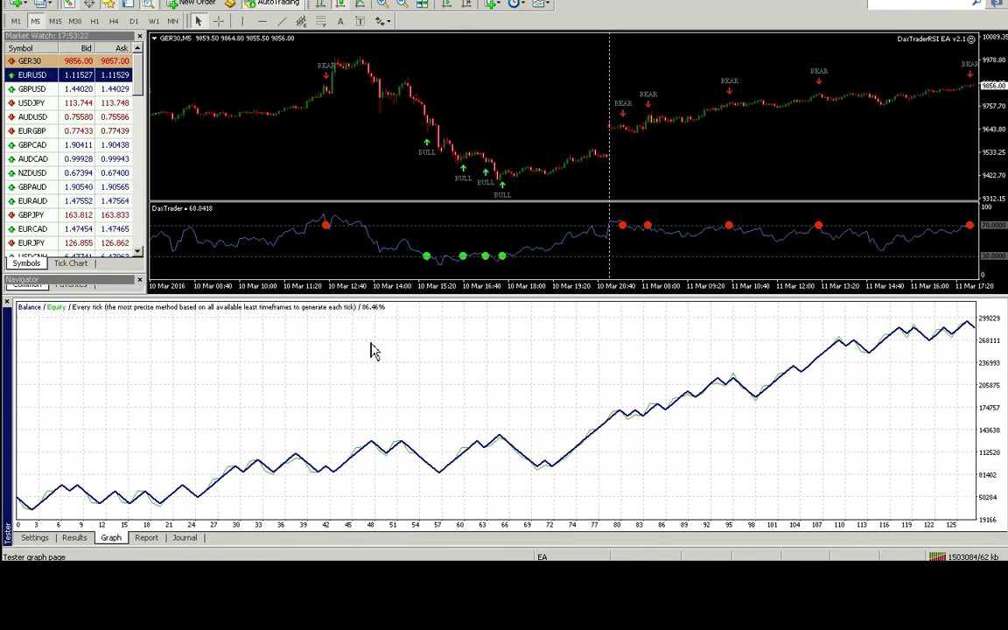
{"action": "left_click", "coordinate": [150, 538]}
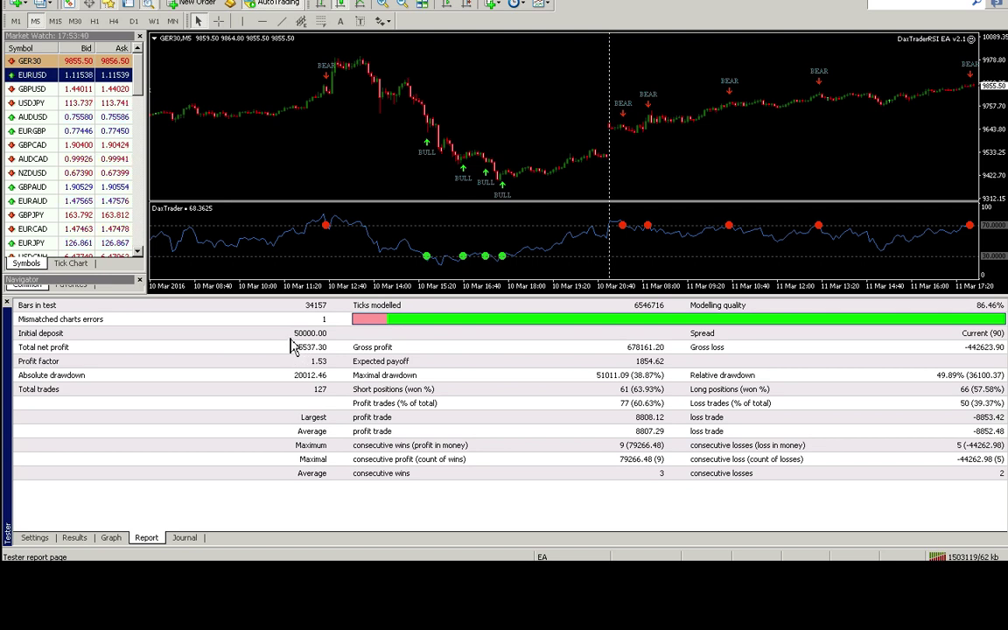
In the expert's testing properties, set the initial deposit to 5000 GBP
{"action": "left_click", "coordinate": [35, 537]}
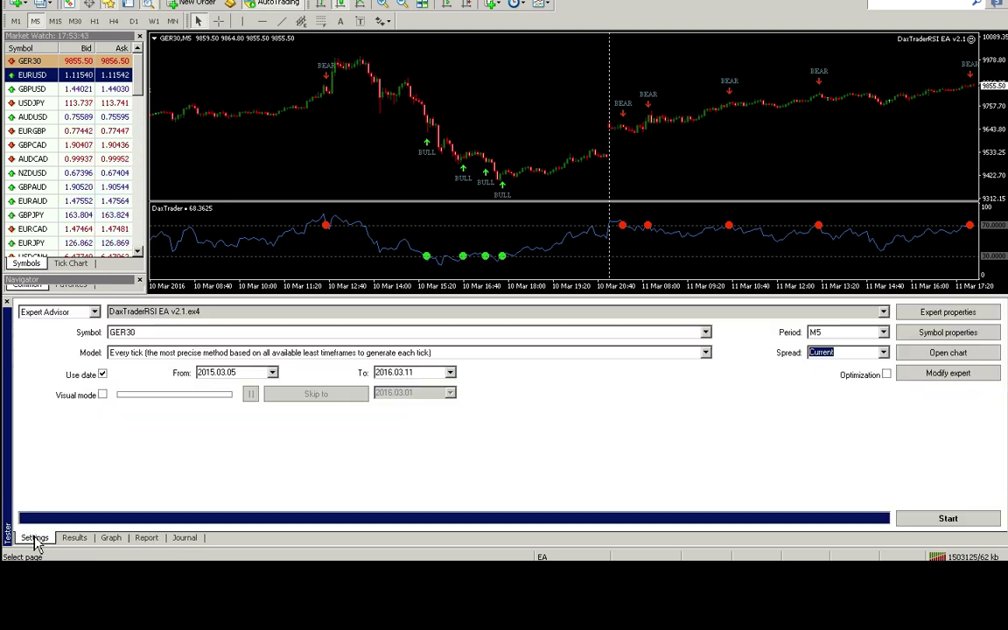
{"action": "left_click", "coordinate": [966, 317]}
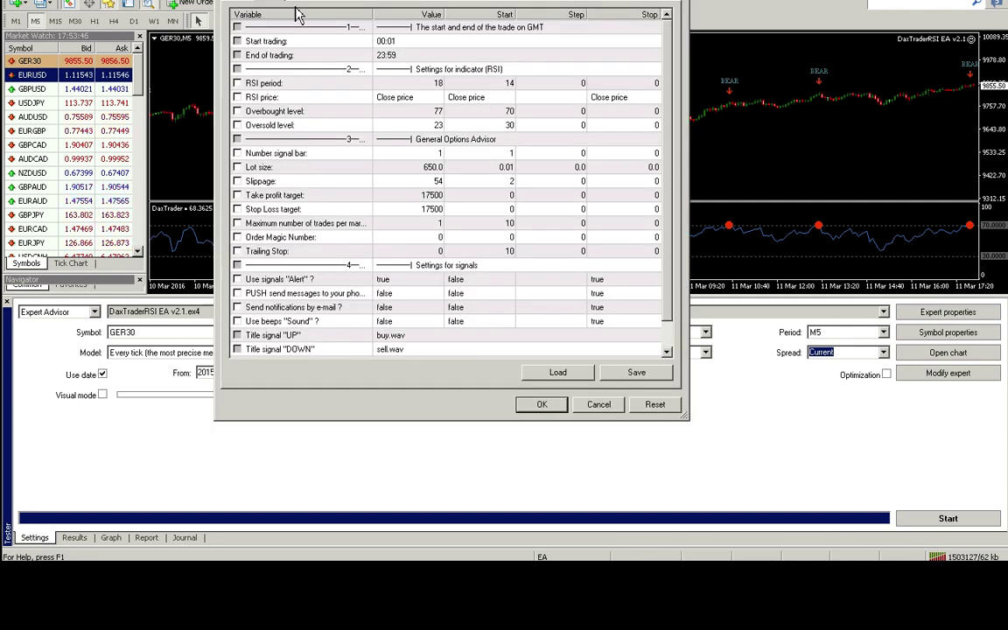
{"action": "left_click", "coordinate": [236, 2]}
{"action": "left_click", "coordinate": [405, 27]}
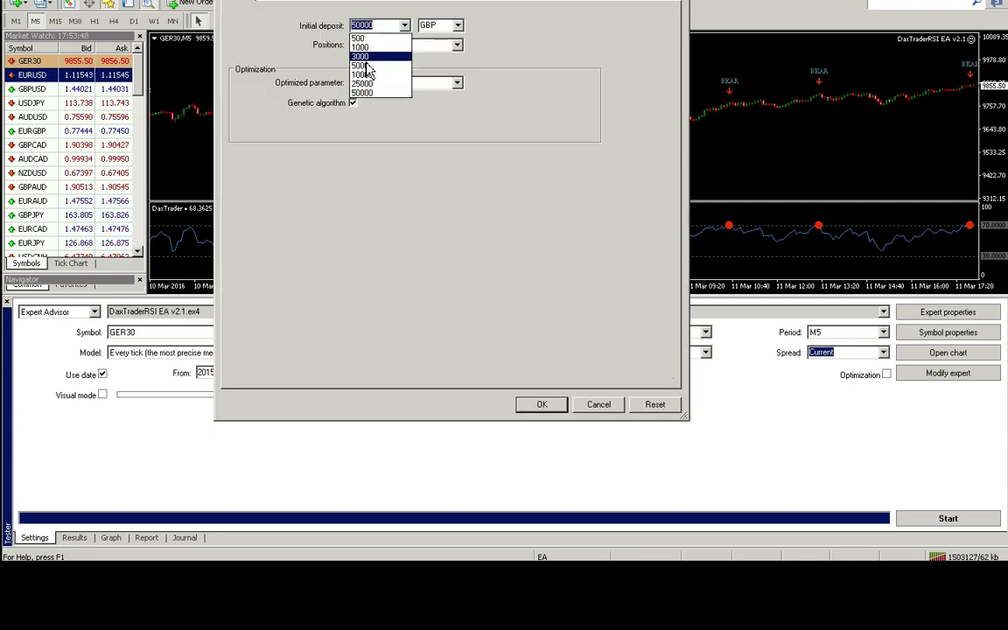
{"action": "left_click", "coordinate": [363, 65]}
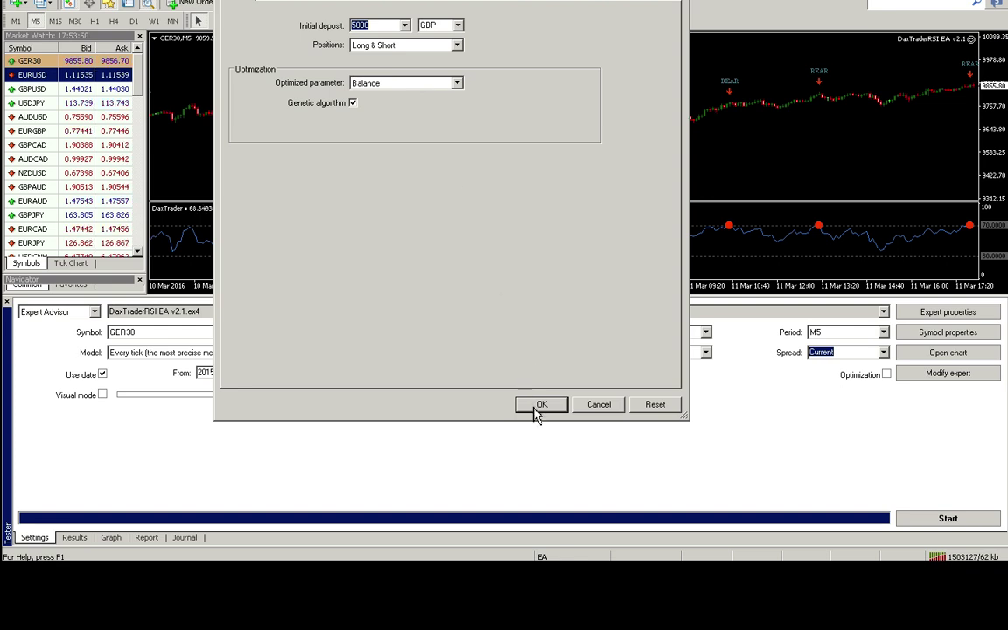
Set the expert's lot size to 13 and apply the properties
{"action": "left_click", "coordinate": [263, 5]}
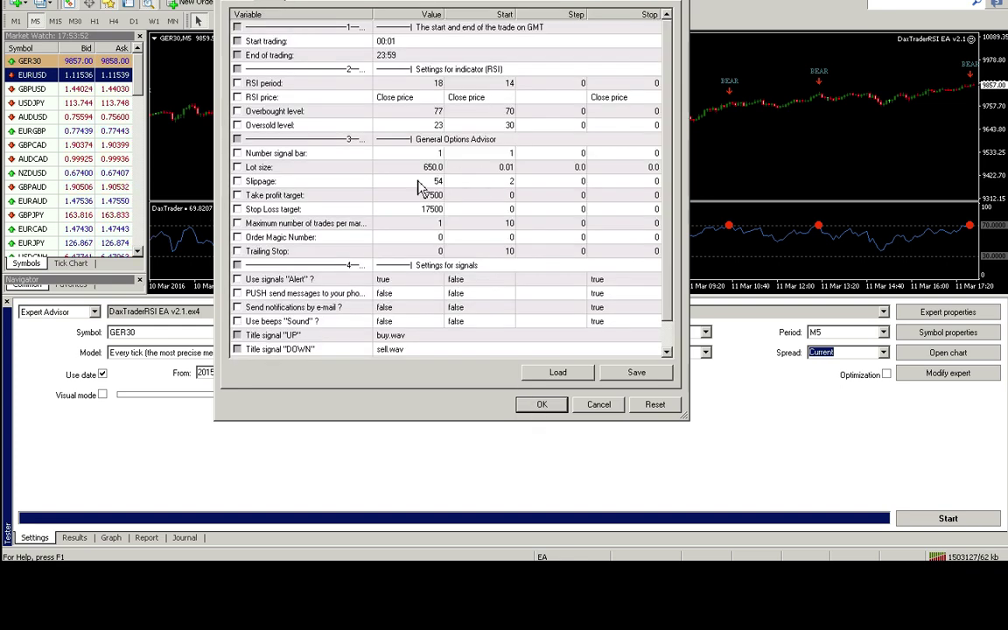
{"action": "double_click", "coordinate": [442, 169]}
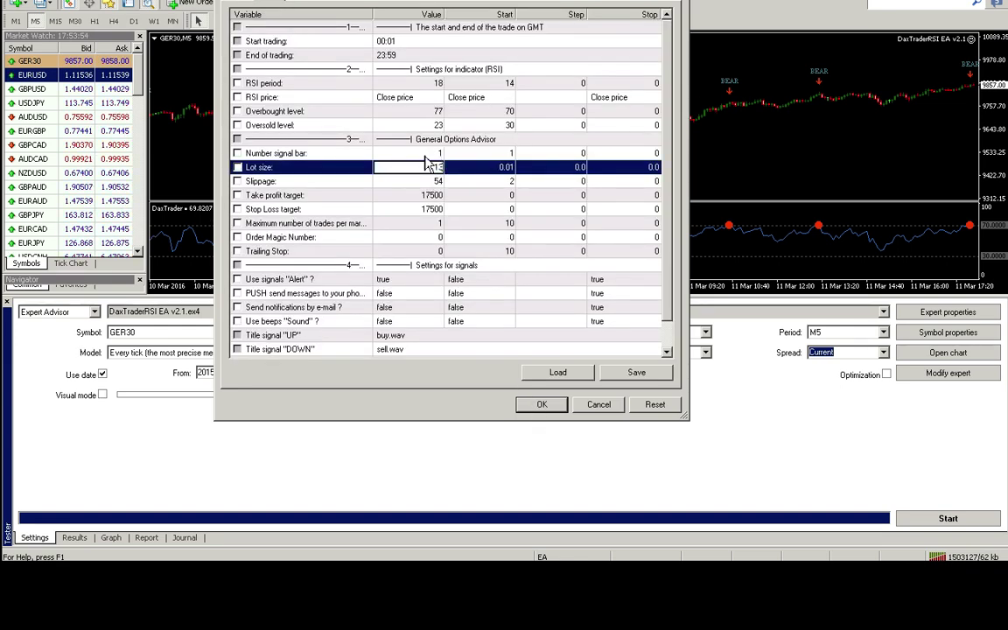
{"action": "left_click", "coordinate": [542, 404]}
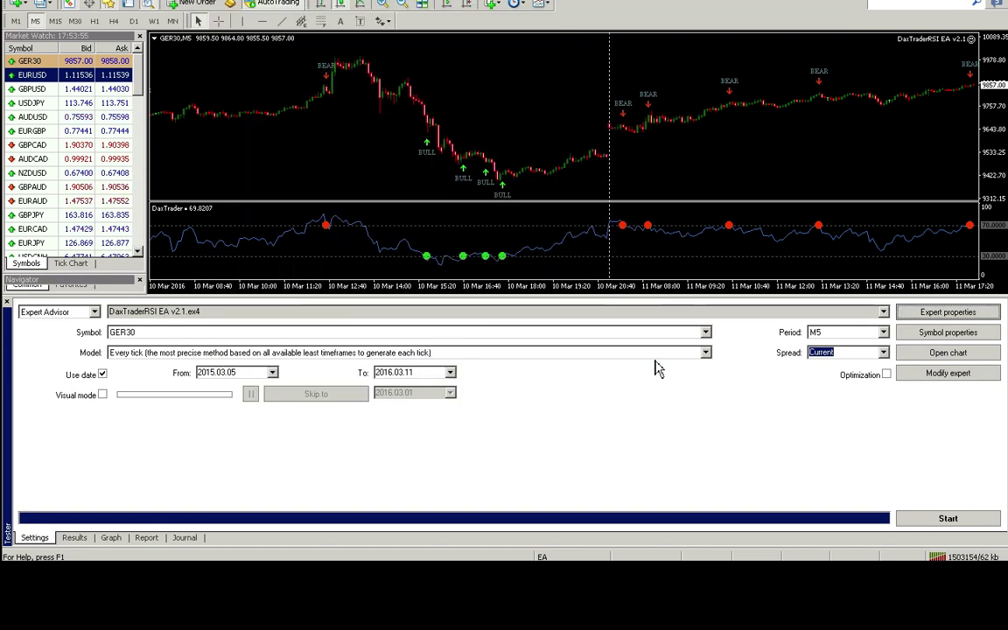
Rerun the GER30 backtest on M5 with the changed deposit and lot size, and review its balance graph and report
{"action": "left_click", "coordinate": [948, 518]}
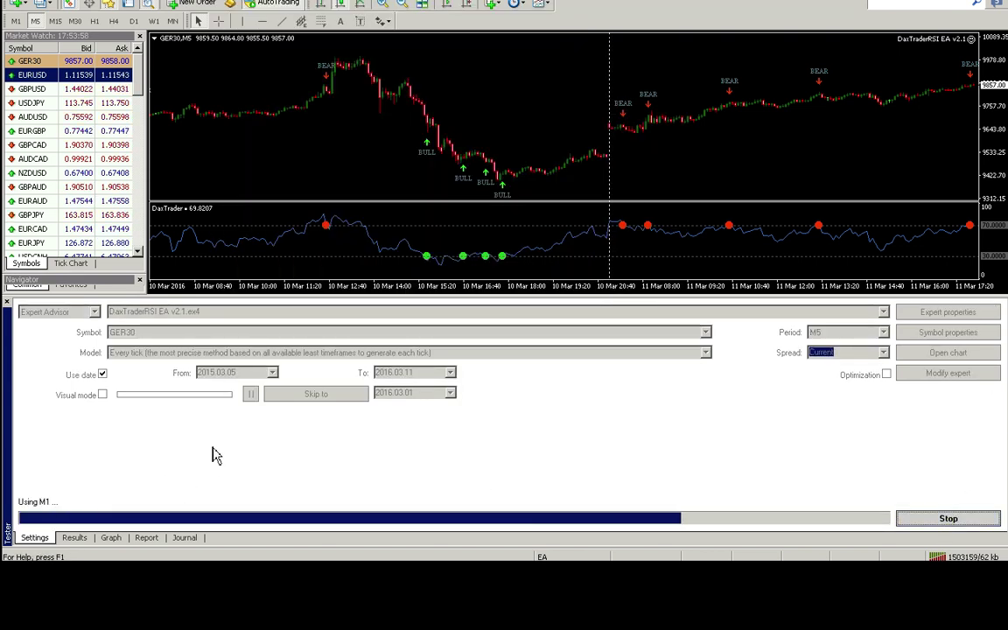
{"action": "left_click", "coordinate": [110, 537]}
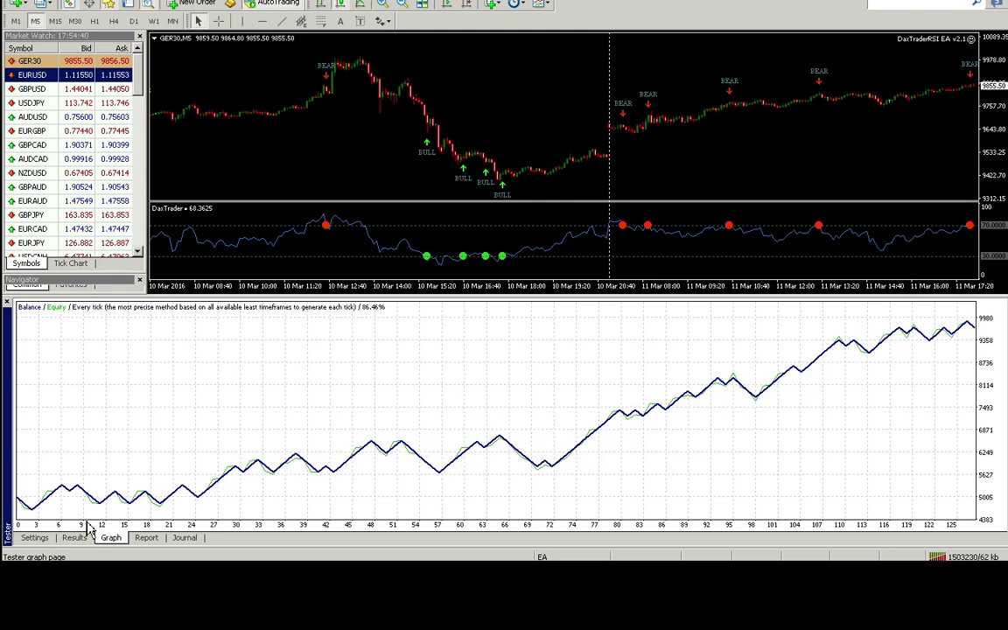
{"action": "left_click", "coordinate": [145, 537]}
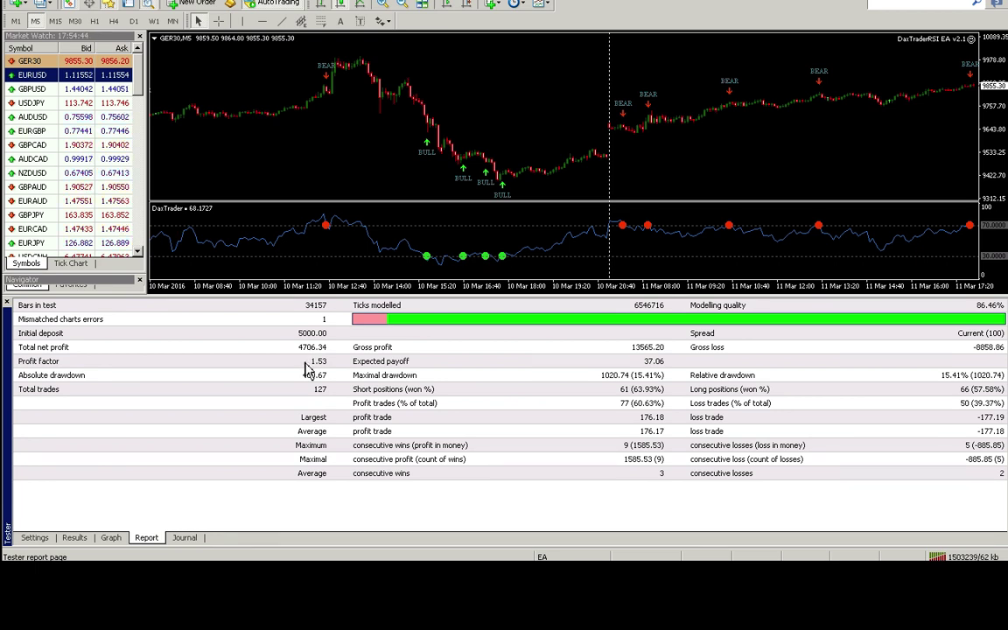
Inspect the profit of the first stopped-out and take-profit trades in the backtest results, dismiss the price alert, and return to the balance graph
{"action": "left_click", "coordinate": [74, 538]}
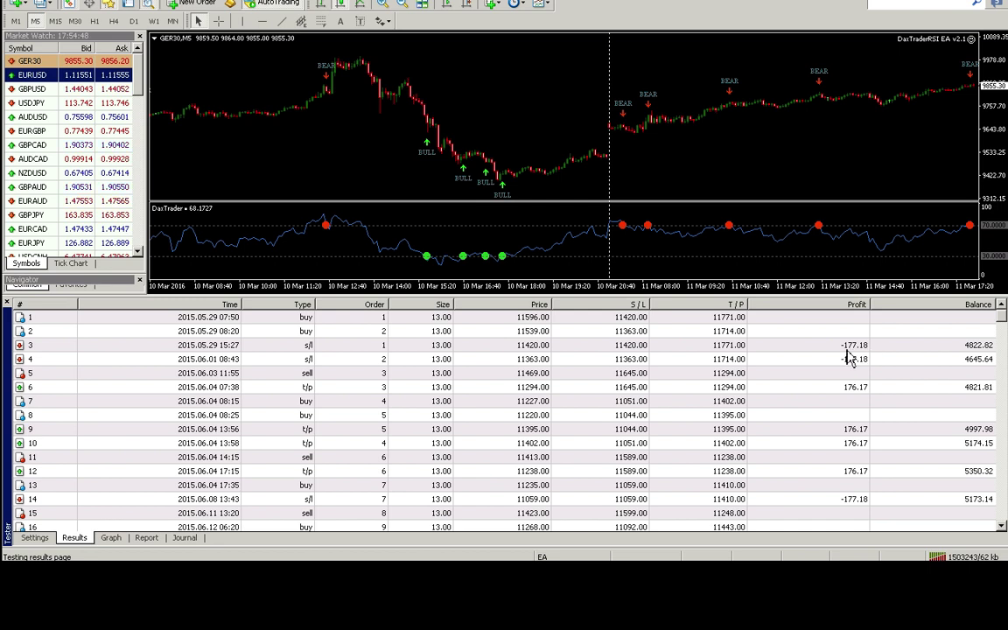
{"action": "left_click", "coordinate": [859, 345]}
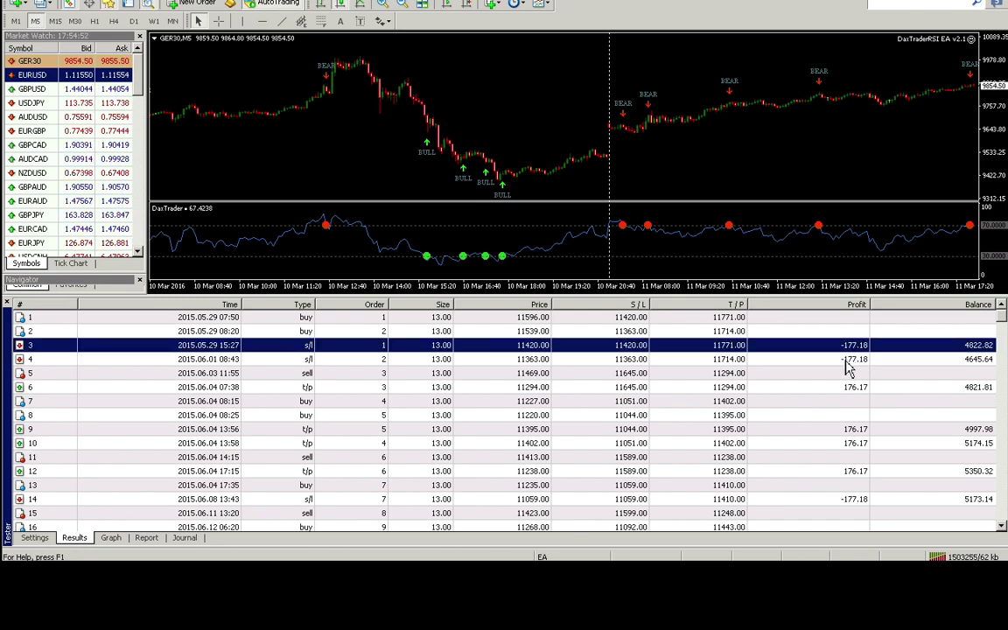
{"action": "left_click", "coordinate": [844, 386]}
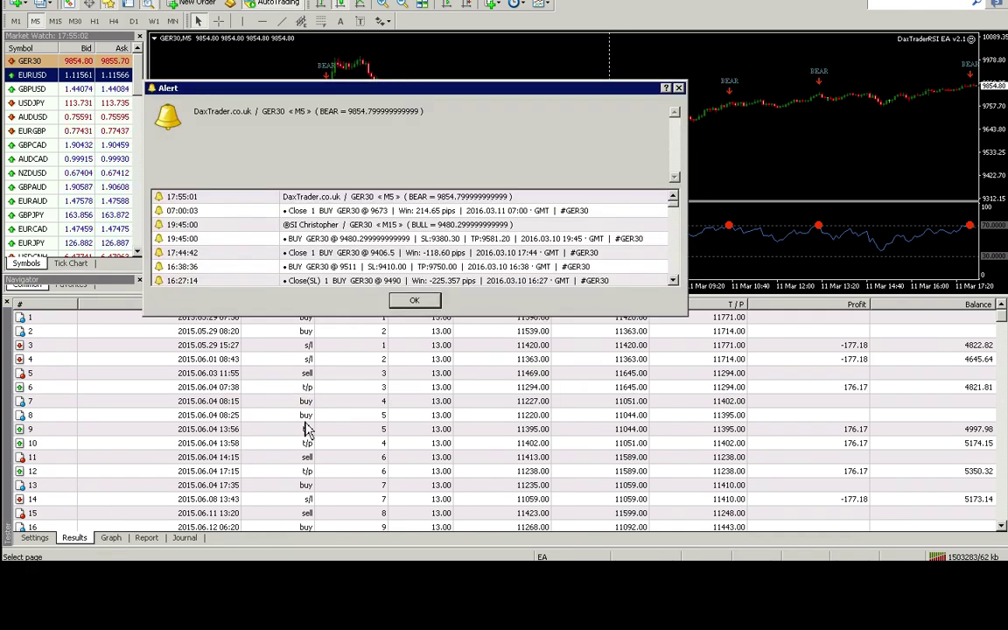
{"action": "left_click", "coordinate": [413, 303]}
{"action": "left_click", "coordinate": [110, 537]}
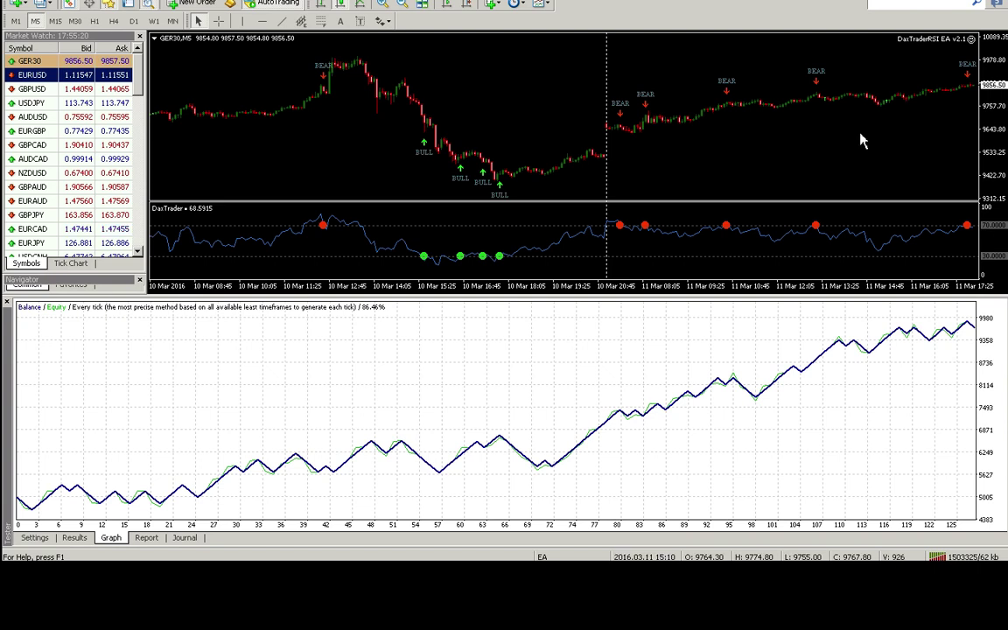
Review the DaxTrader RSI Indicator's input parameters, from the RSI period to the upper and lower levels, and close them without changes
{"action": "key", "text": "ctrl+i"}
{"action": "double_click", "coordinate": [95, 35]}
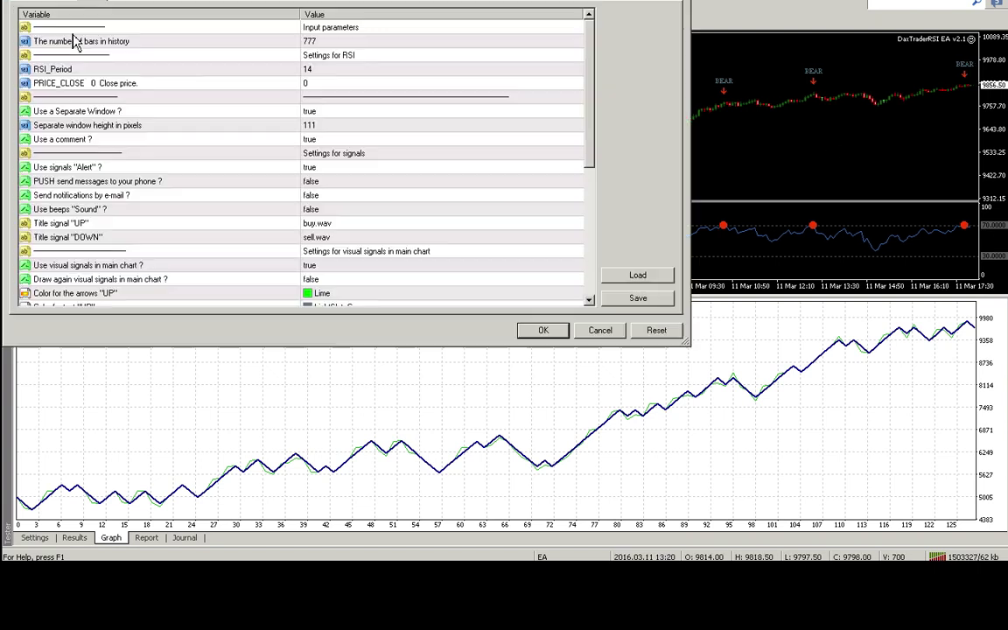
{"action": "double_click", "coordinate": [315, 69]}
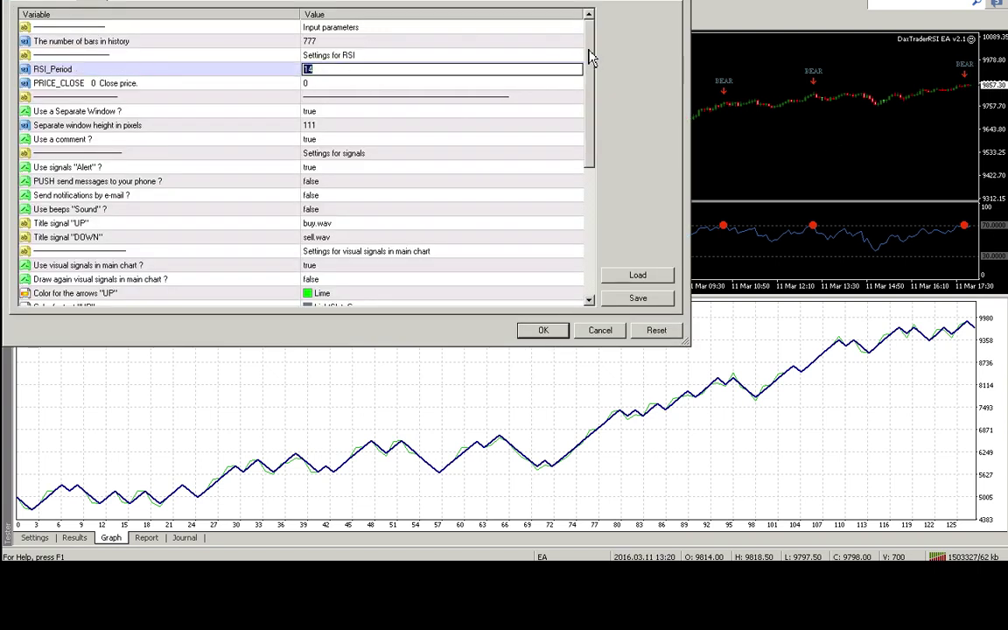
{"action": "left_click_drag", "start_coordinate": [590, 58], "coordinate": [533, 219]}
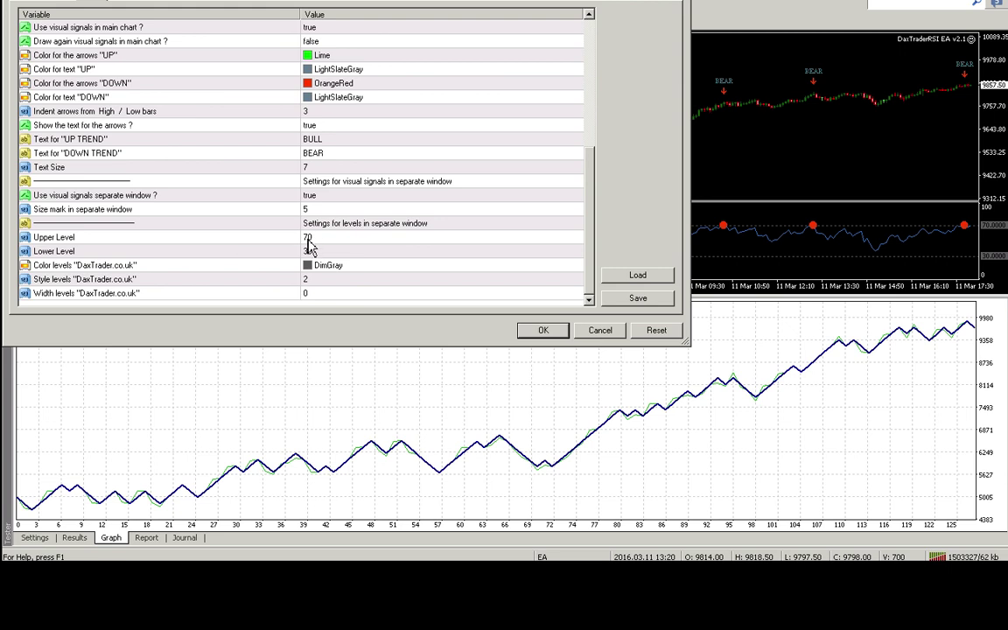
{"action": "left_click", "coordinate": [600, 333]}
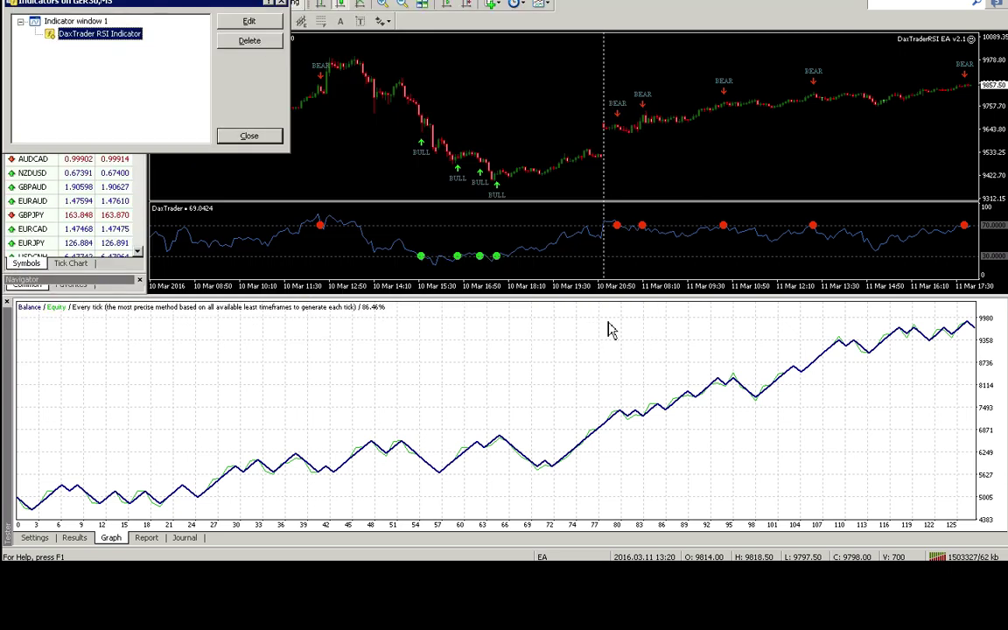
{"action": "left_click", "coordinate": [254, 137]}
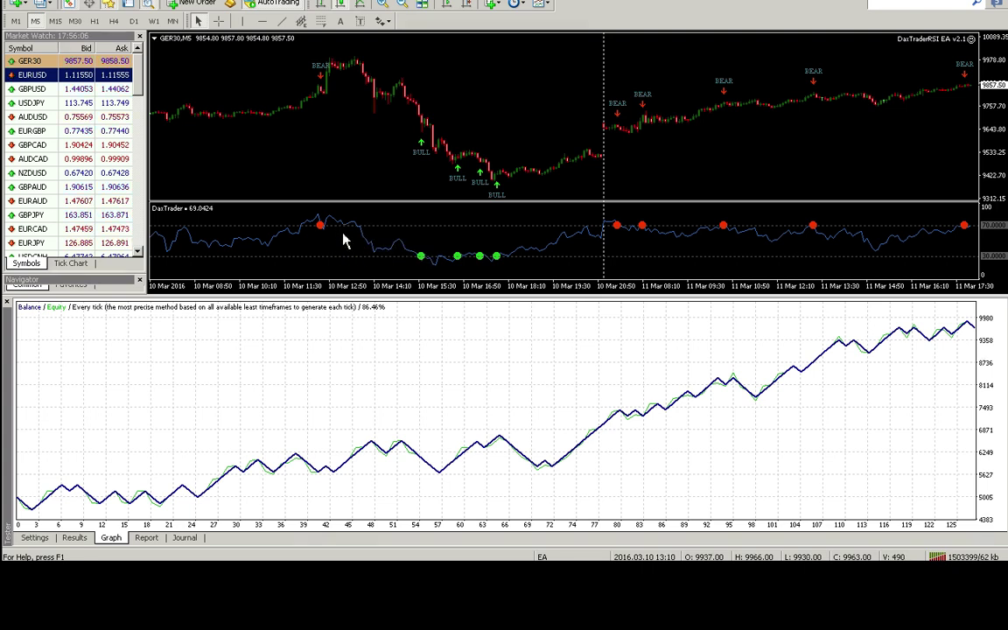
Switch to the DaxTrader website in the browser and browse the RSI software purchase options and the FXCM account section
{"action": "mouse_move", "coordinate": [344, 230]}
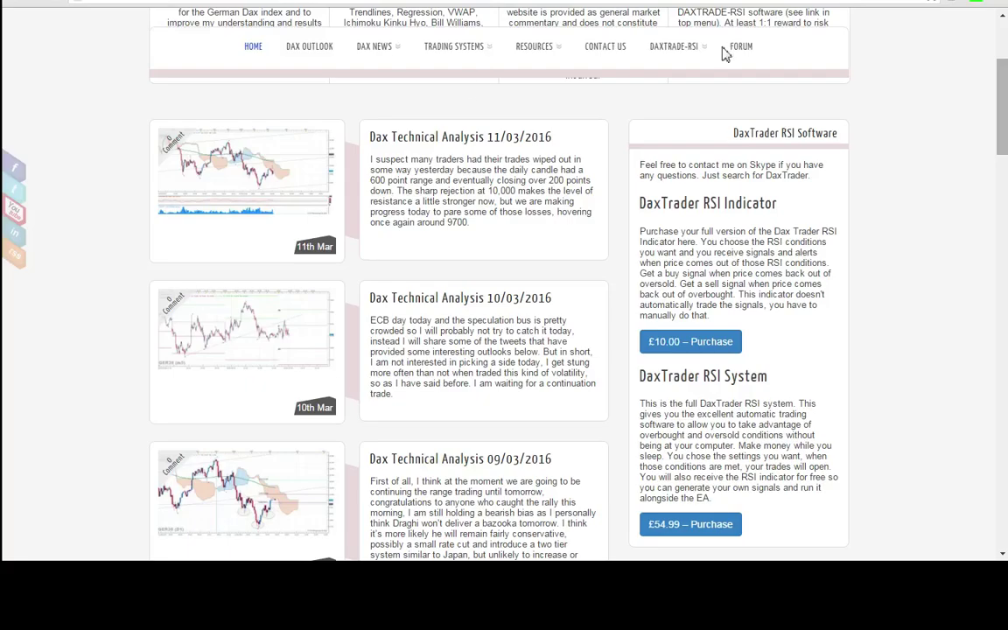
{"action": "scroll", "coordinate": [867, 169], "scroll_direction": "up", "scroll_amount": 3}
{"action": "scroll", "coordinate": [705, 331], "scroll_direction": "down", "scroll_amount": 8}
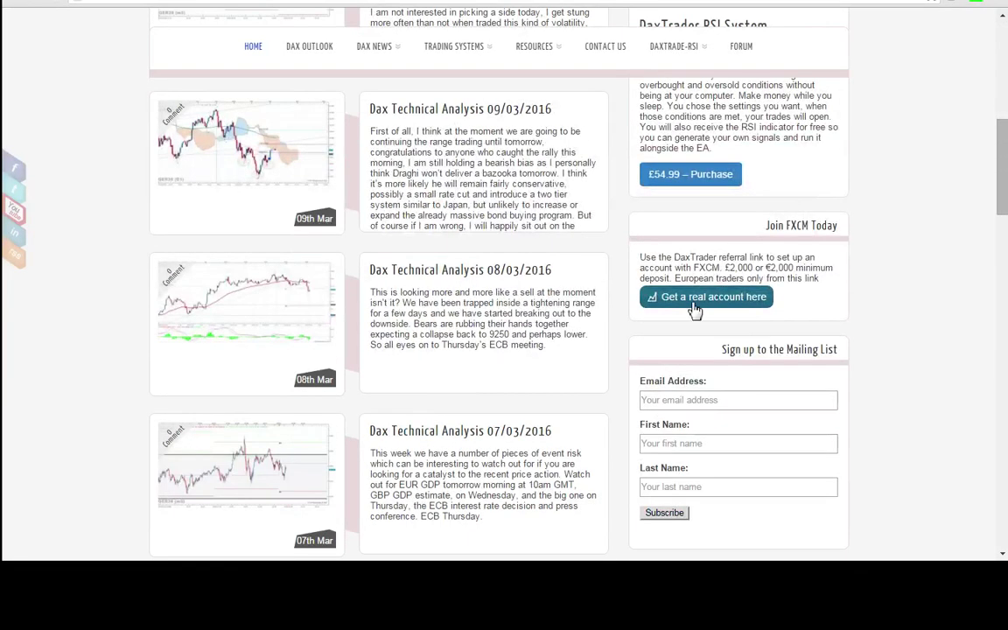